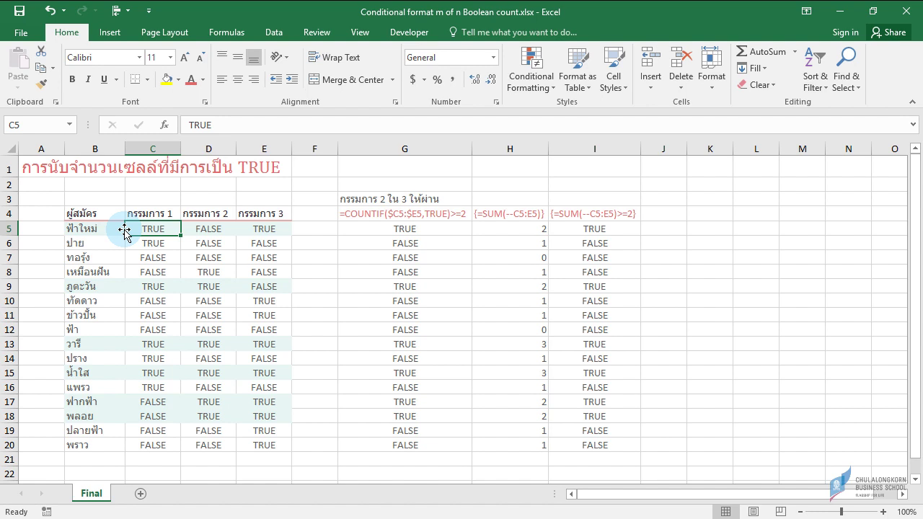
Step: Inspect the COUNTIF check =COUNTIF($C5:$E5,TRUE)>=2 in G5, leaving it unchanged
left_click(357, 228)
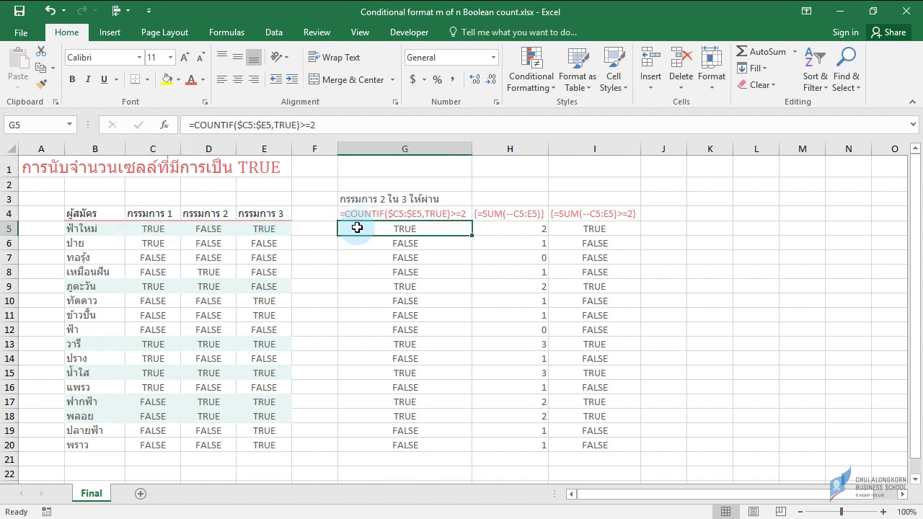
double_click(359, 229)
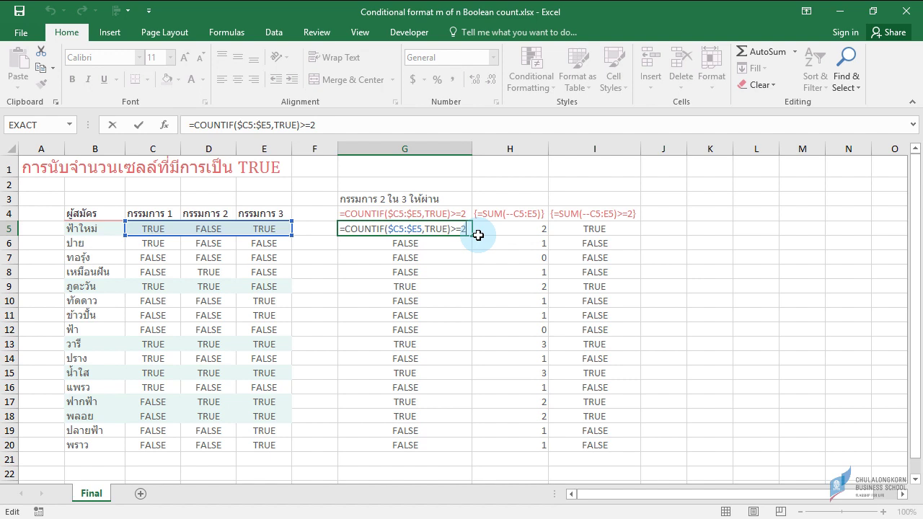
key("Return")
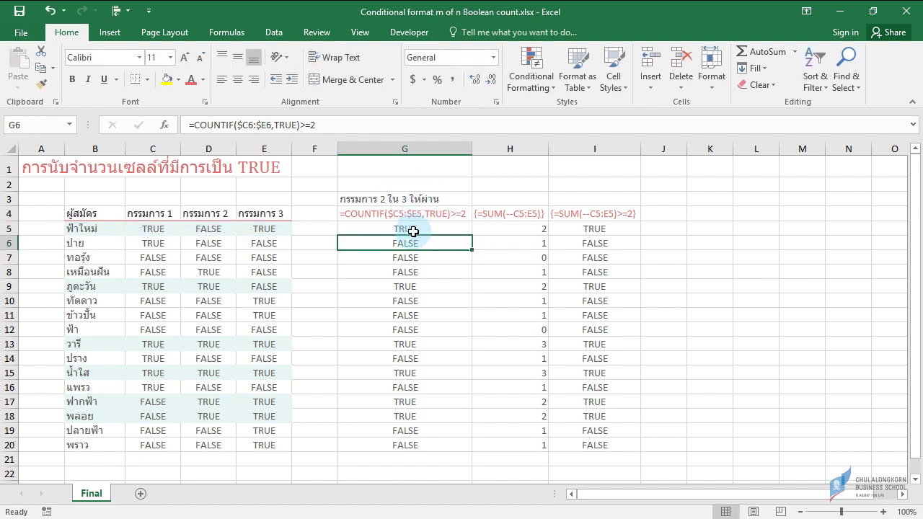
left_click(407, 232)
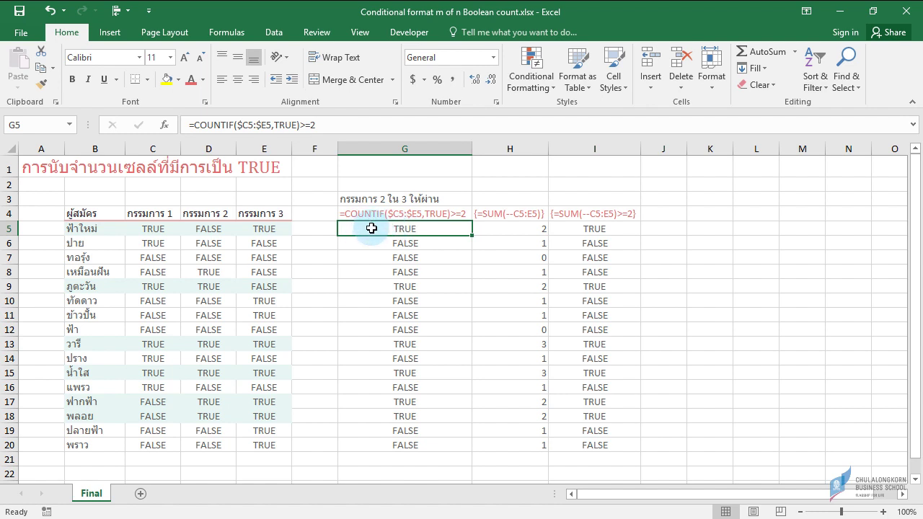
Step: Clear the existing shading from B5:E20 with Quick Analysis Clear Format, then reselect G5
left_click(82, 230)
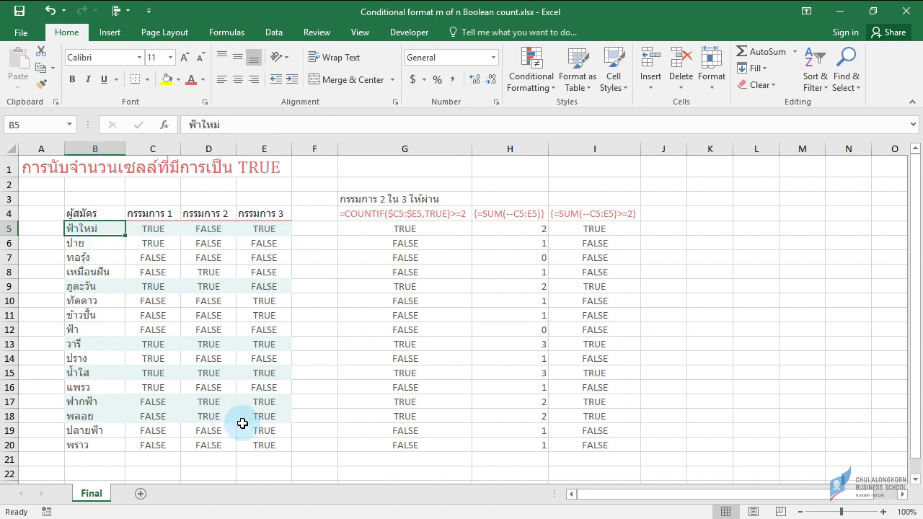
left_click(264, 444, "shift")
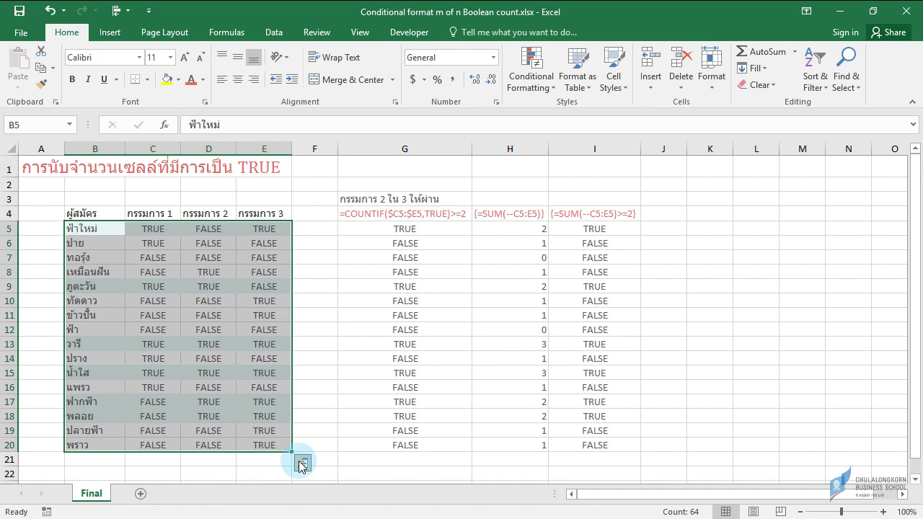
left_click(302, 463)
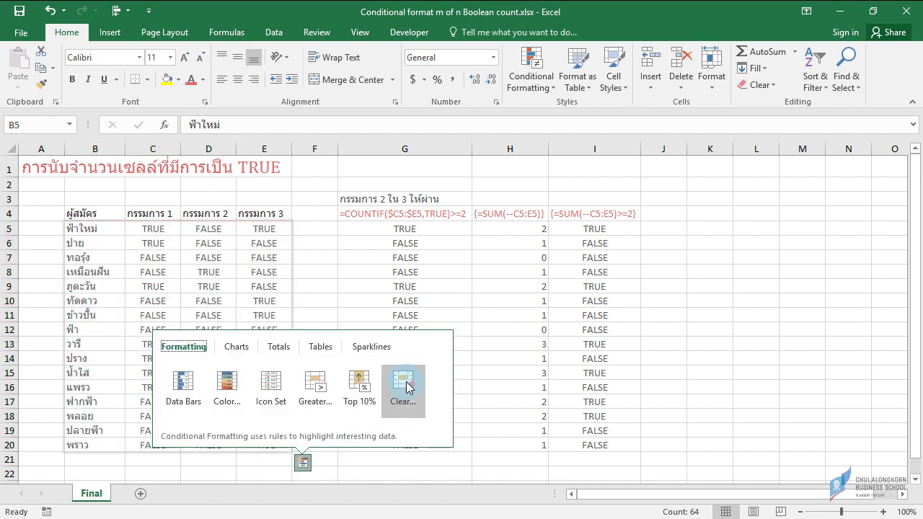
left_click(402, 379)
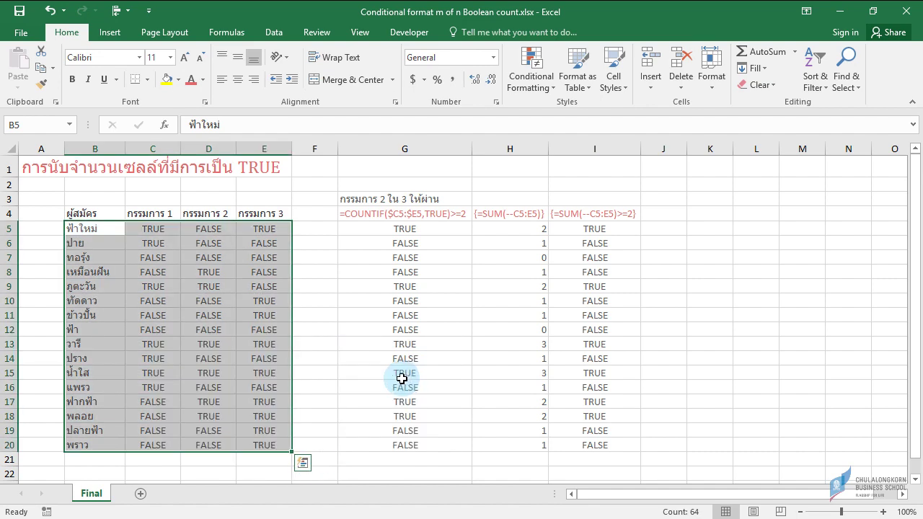
left_click(318, 229)
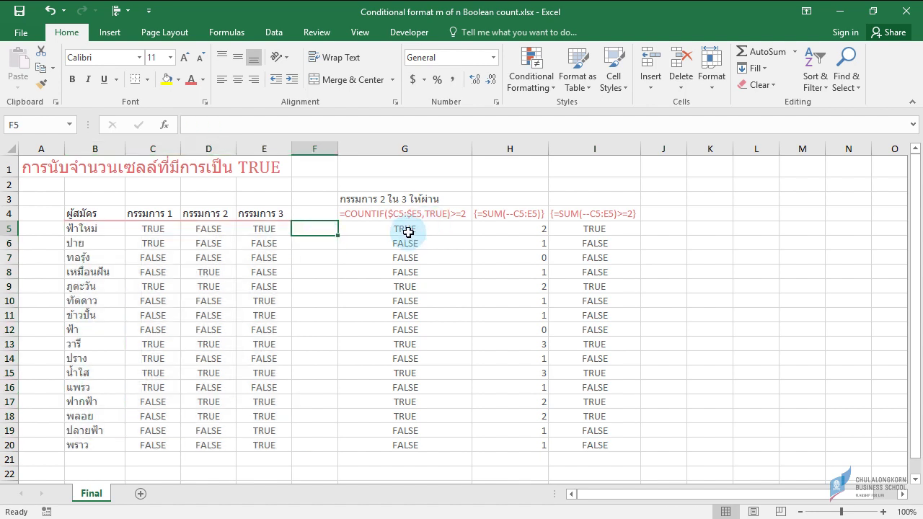
left_click(408, 232)
Step: Review G5's COUNTIF formula without editing it, then select the applicant rows B5:E20
key("F2")
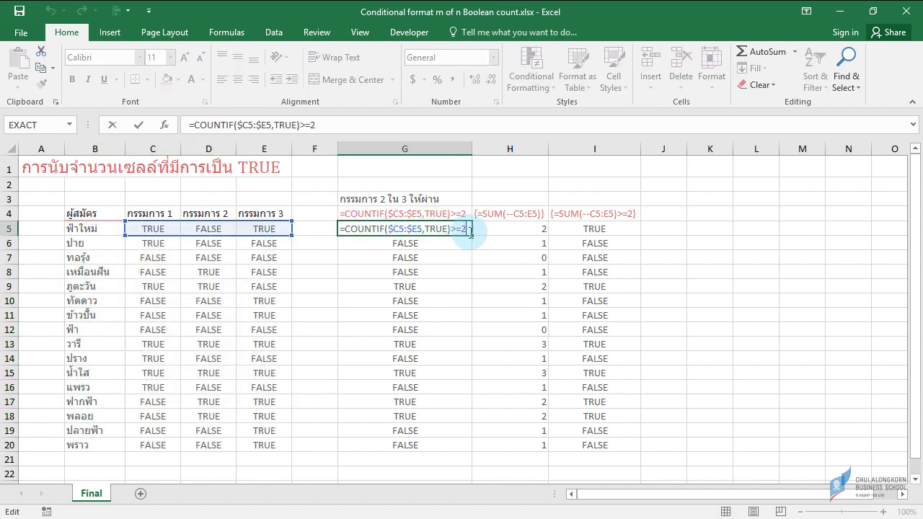
left_click_drag(467, 229, 312, 229)
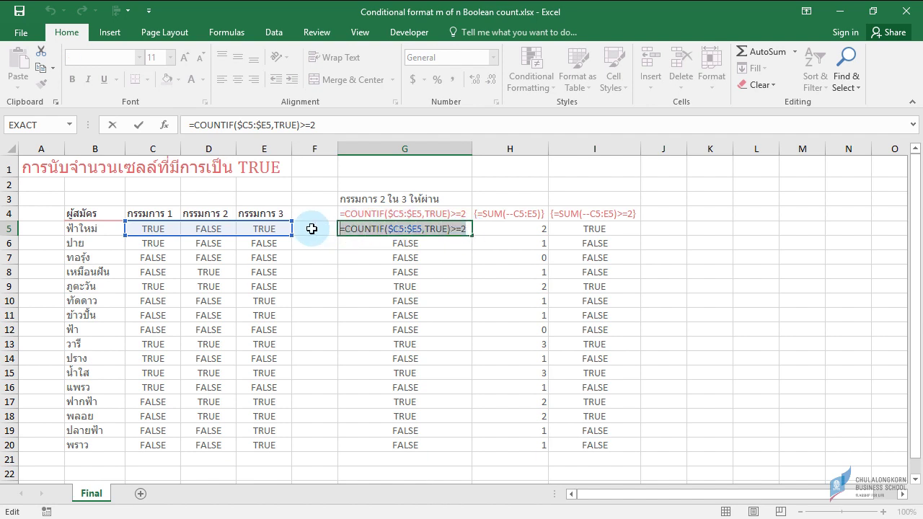
key("Escape")
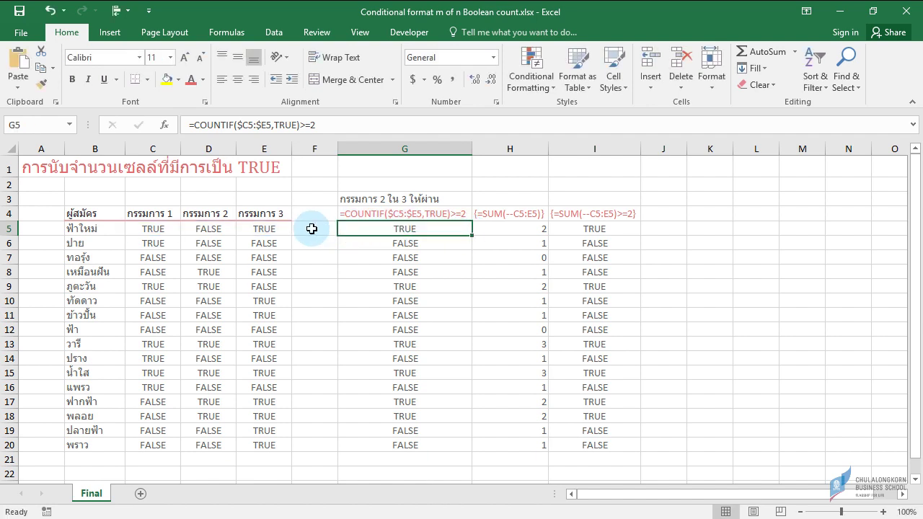
left_click(83, 229)
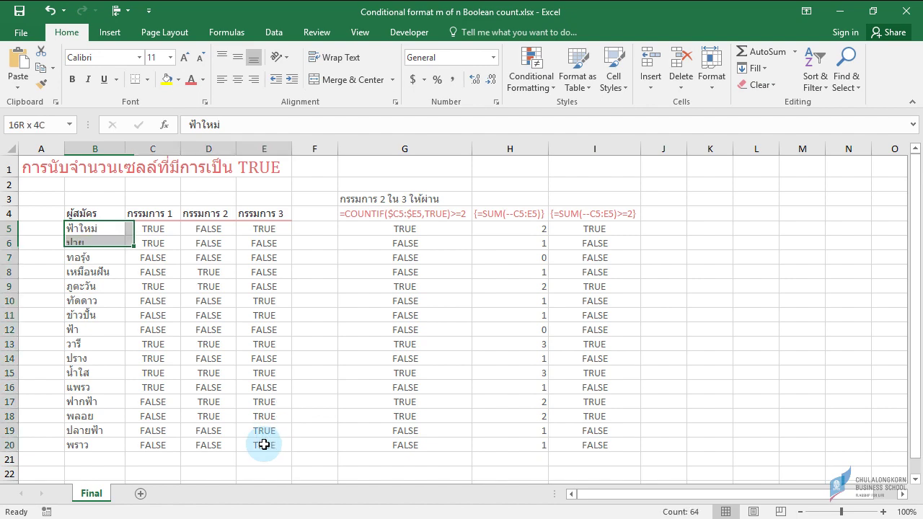
left_click_drag(83, 229, 262, 440)
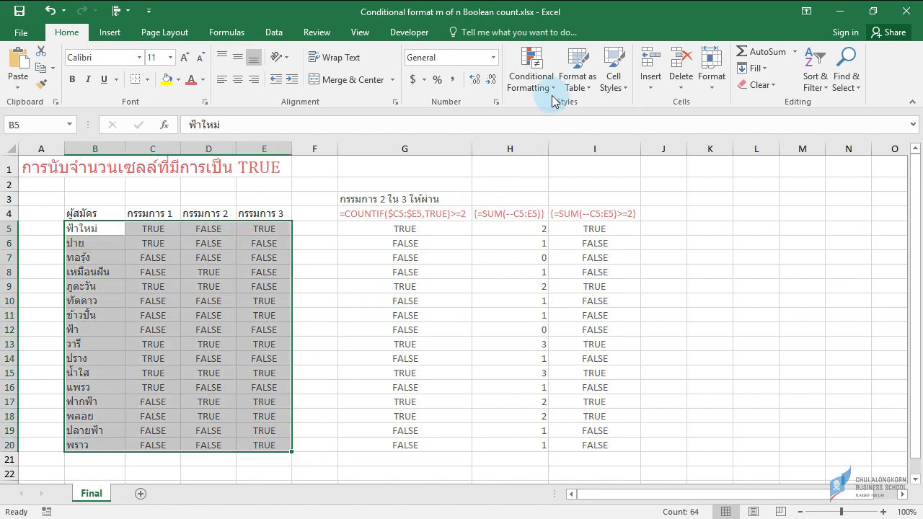
Step: Add a formula rule =COUNTIF($C5:$E5,TRUE)>=2 with light peach fill to B5:E20
left_click(532, 80)
left_click(550, 267)
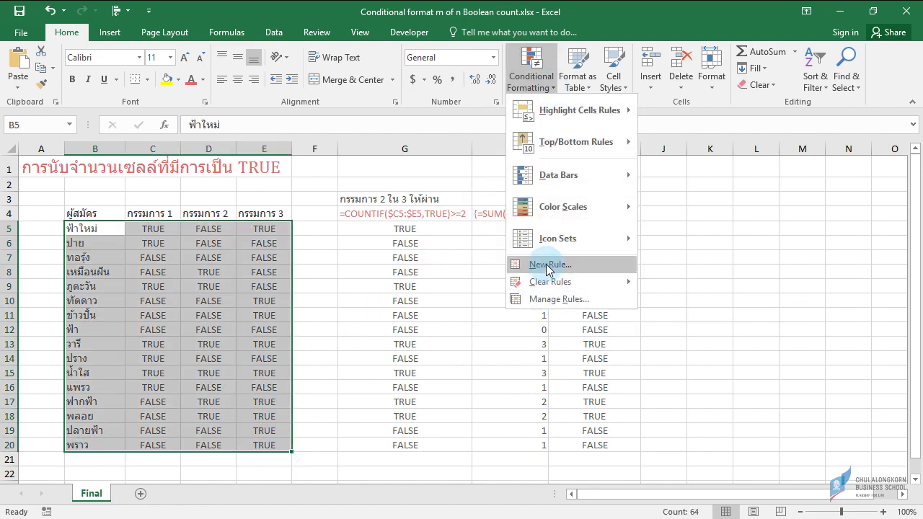
left_click(288, 247)
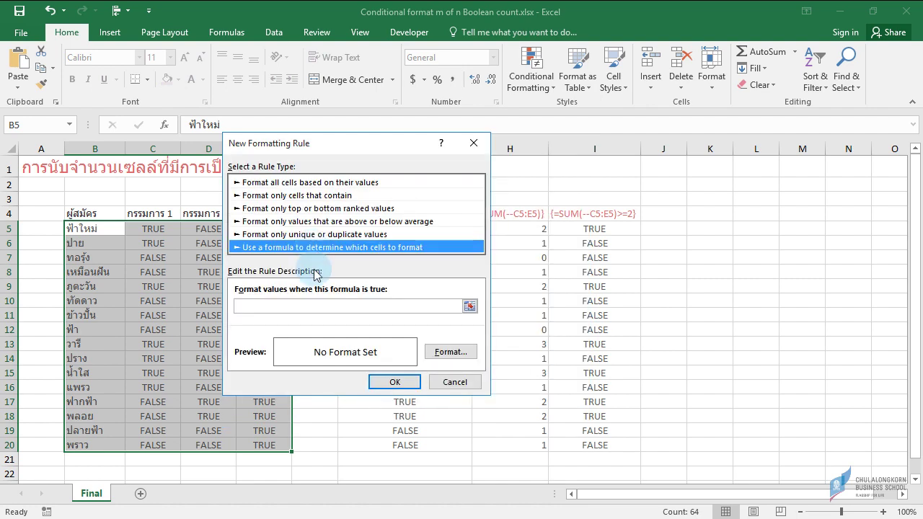
left_click(284, 308)
type("=COUNTIF($C5:$E5,TRUE)>=2")
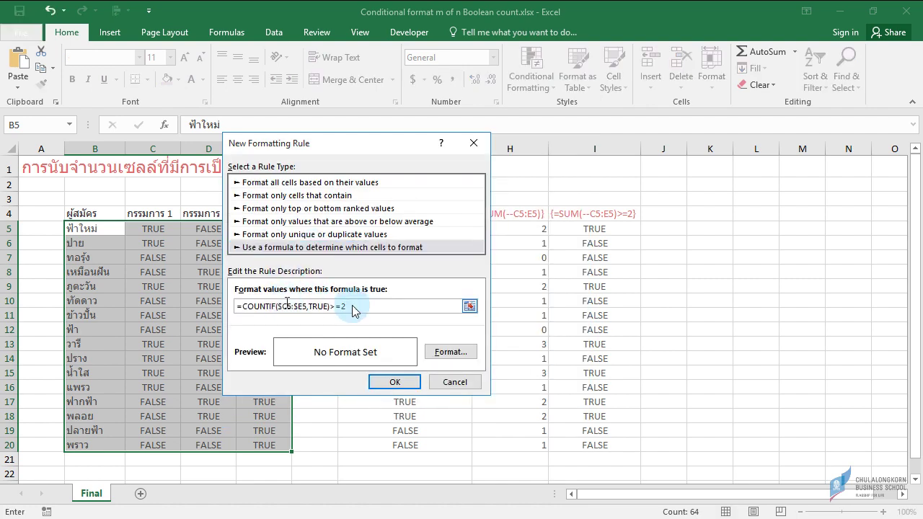
left_click(451, 352)
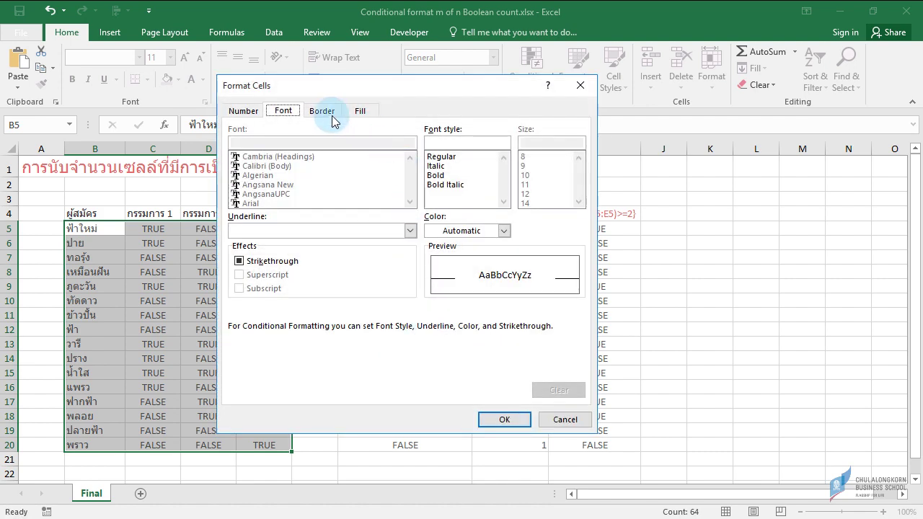
left_click(359, 111)
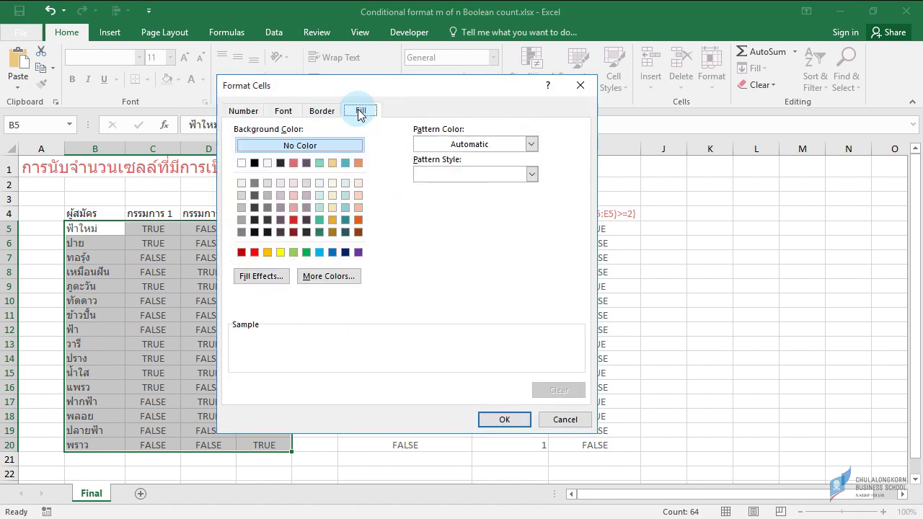
left_click(358, 182)
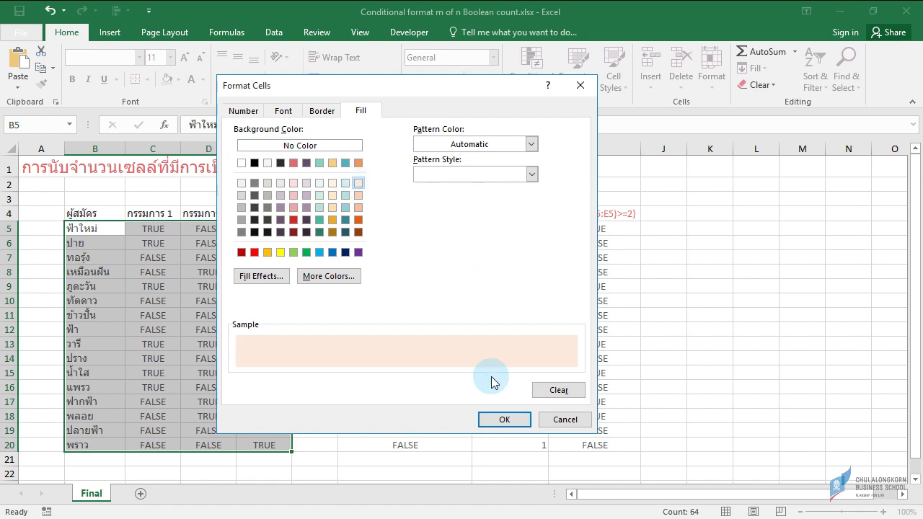
left_click(505, 421)
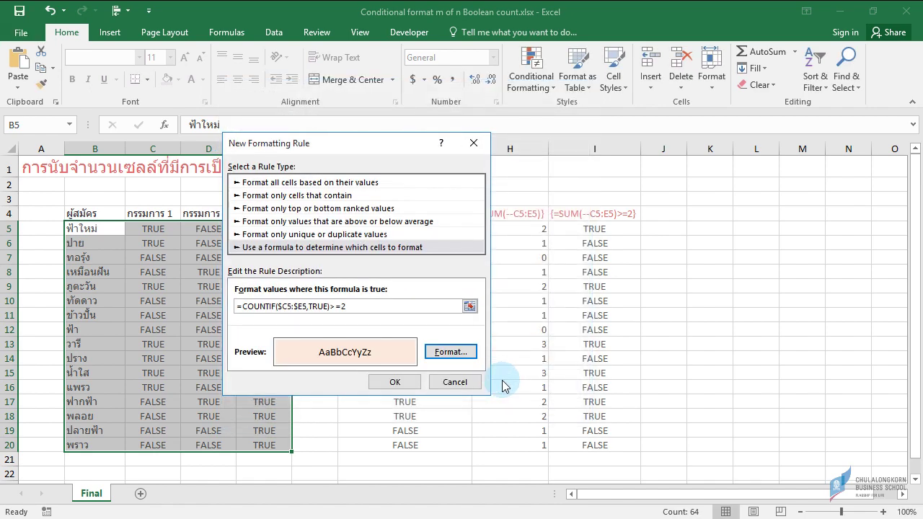
left_click(385, 382)
Step: Deselect the table to show the shading and change D9 to FALSE
left_click(154, 261)
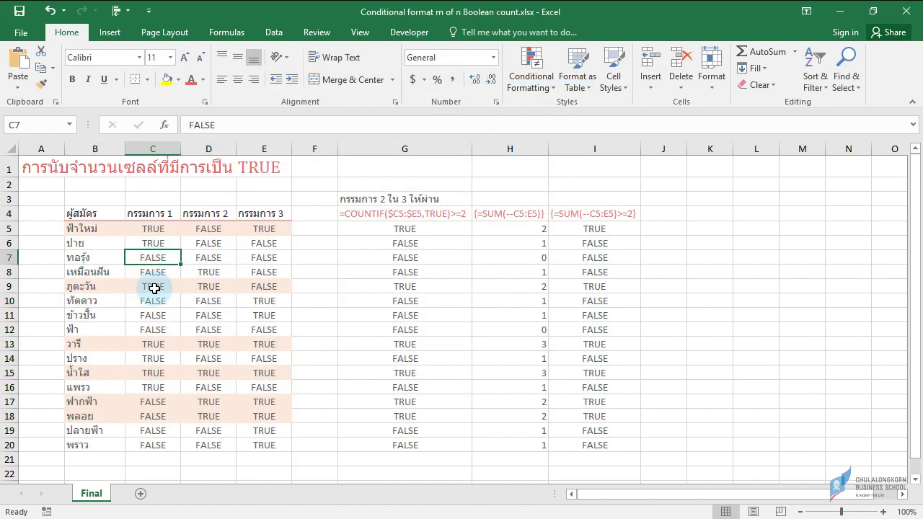
left_click(209, 287)
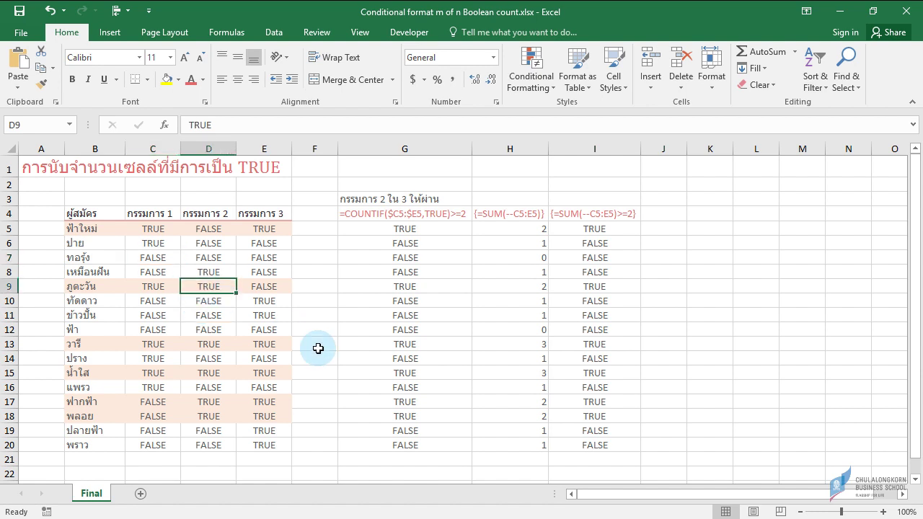
type("false")
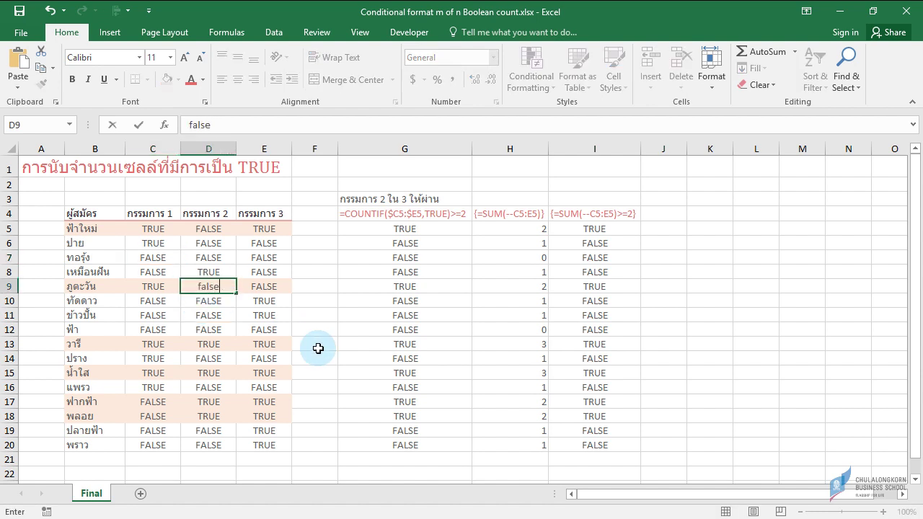
key("Return")
Step: Check along row 9 that its G9 check reads FALSE and its shading is gone
key("Up")
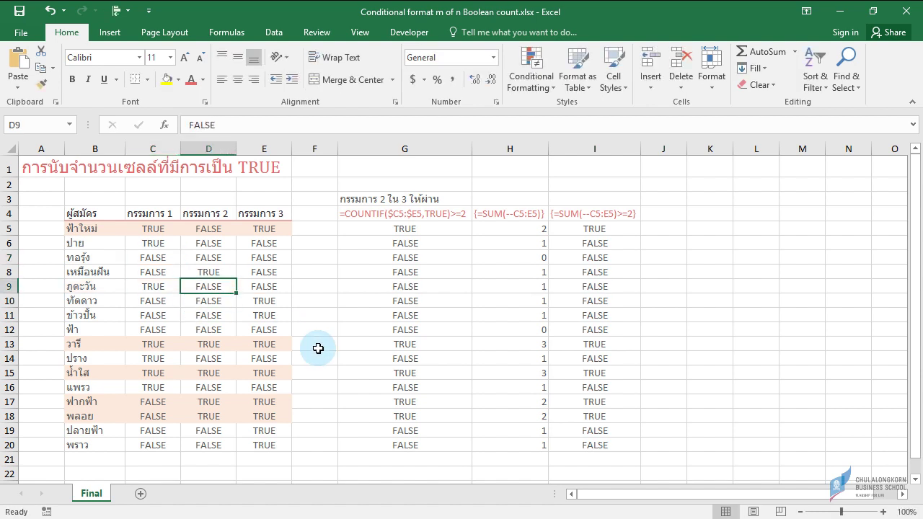
key("shift+Right")
key("Left")
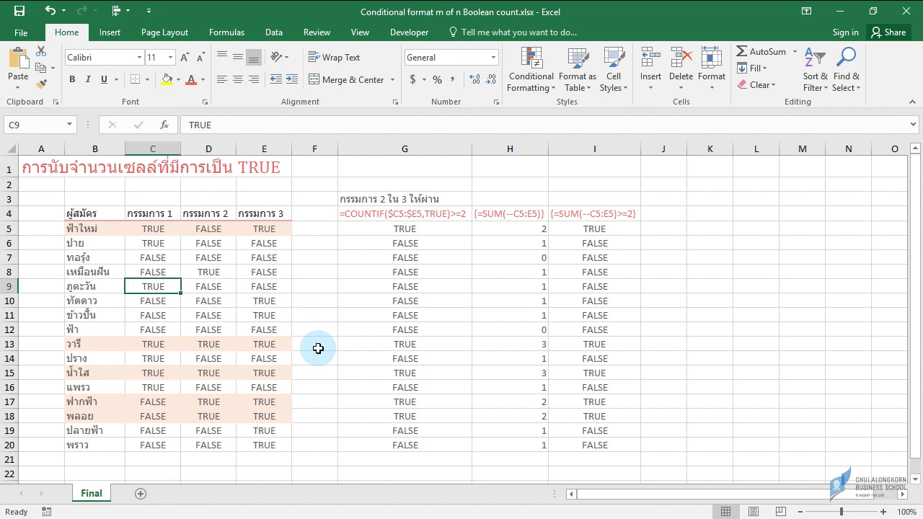
key("Right")
key("Right")
key("Right")
key("Right")
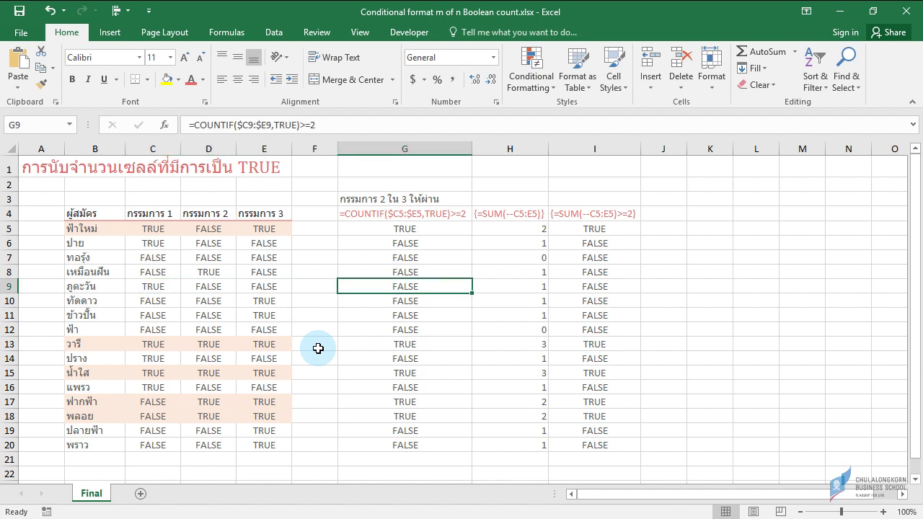
key("Left")
key("Left")
key("Left")
left_click(324, 232)
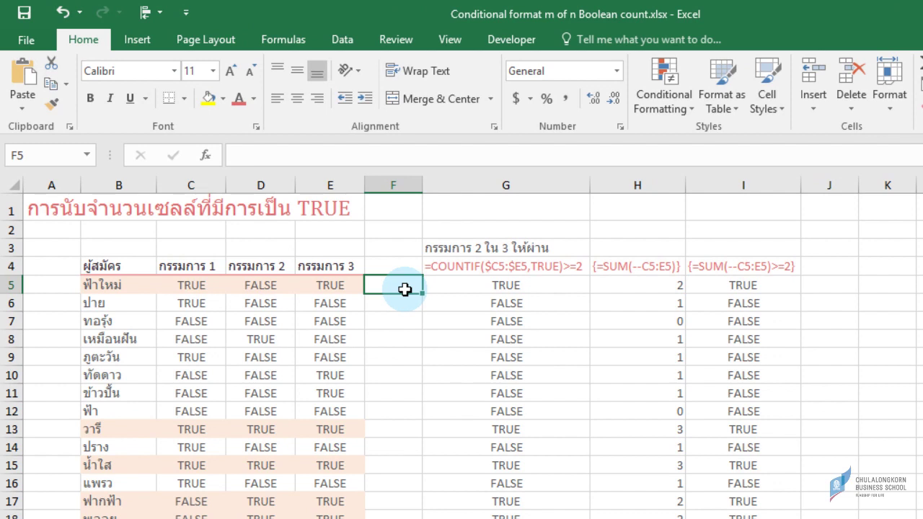
Step: Enter =--E5 in F5 and fill it down column F
type("--")
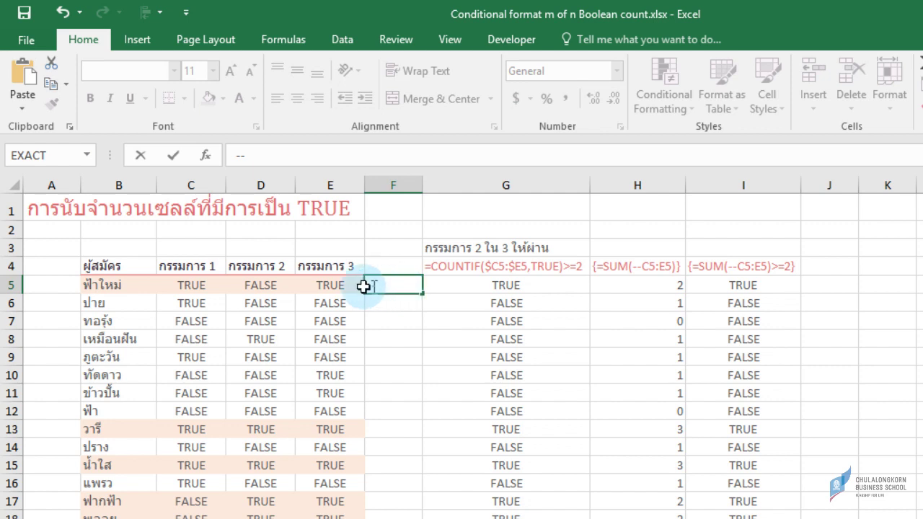
left_click(333, 284)
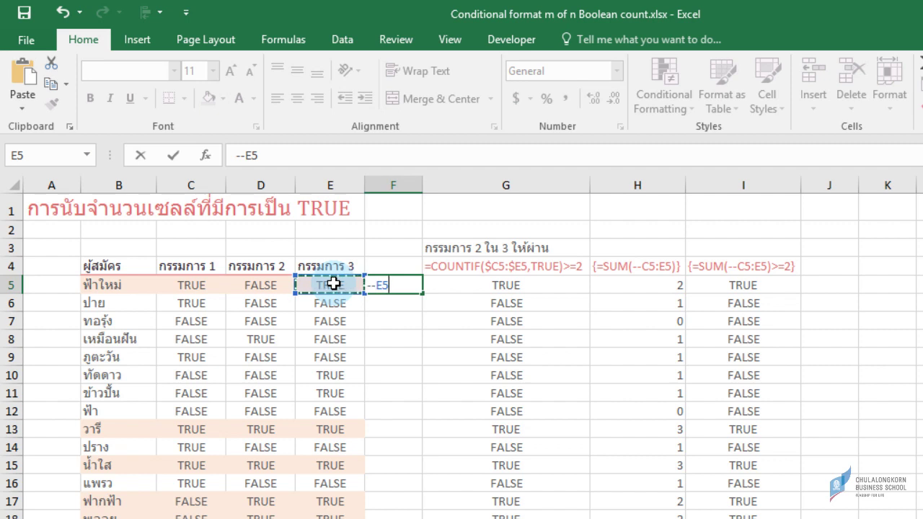
key("Return")
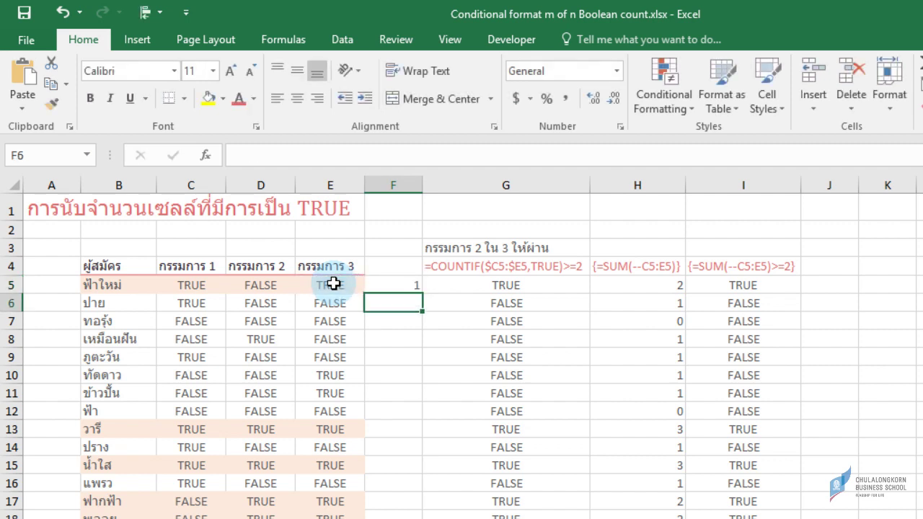
key("Up")
left_click(396, 287)
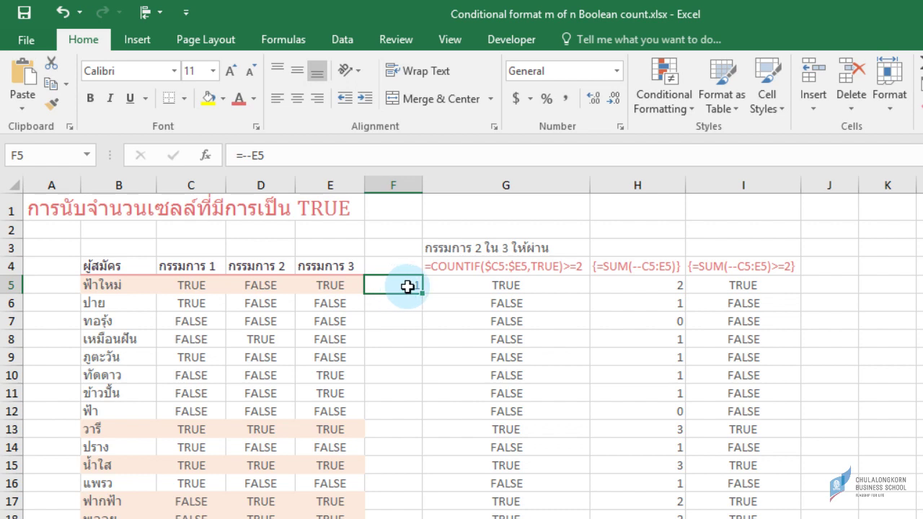
left_click_drag(422, 293, 422, 518)
Step: Compare the 1/0 results in F6, F7, F9 and F10 with column E, then select F5 downward
left_click(353, 304)
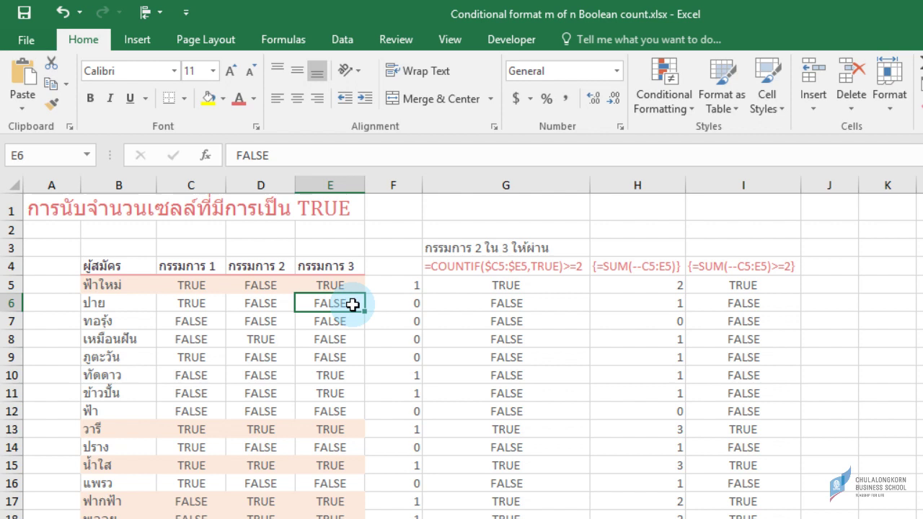
left_click(395, 304)
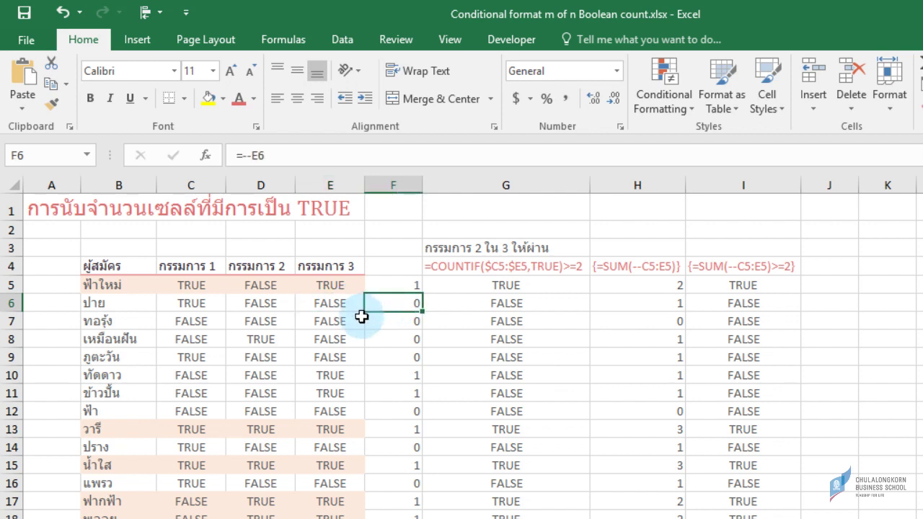
left_click(404, 320)
left_click(403, 357)
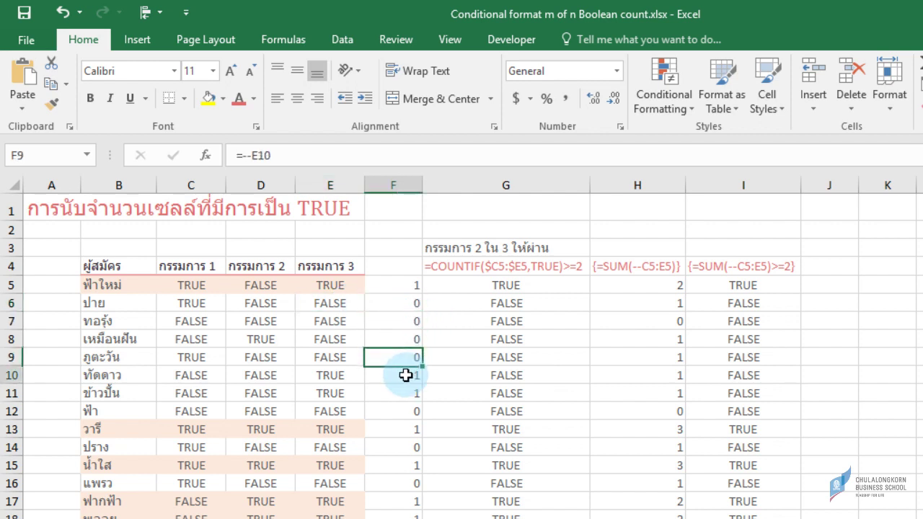
left_click(406, 375)
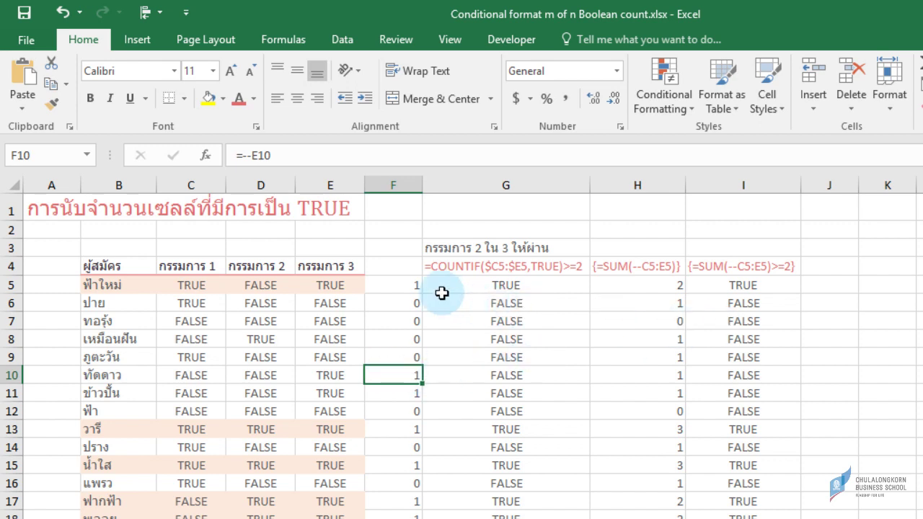
left_click(399, 286)
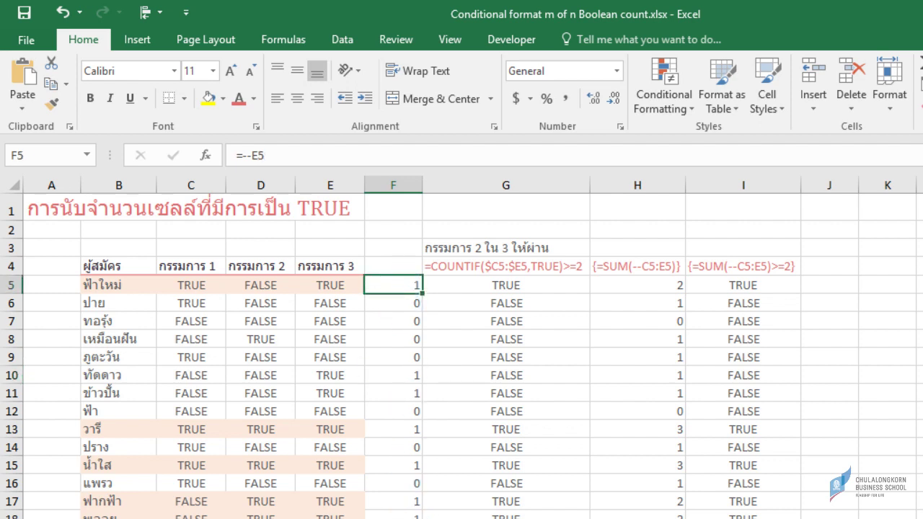
key("ctrl+shift+Down")
Step: Clear the helper column, then enter {=SUM(--C5:E5)} in F5 as an array formula
key("Delete")
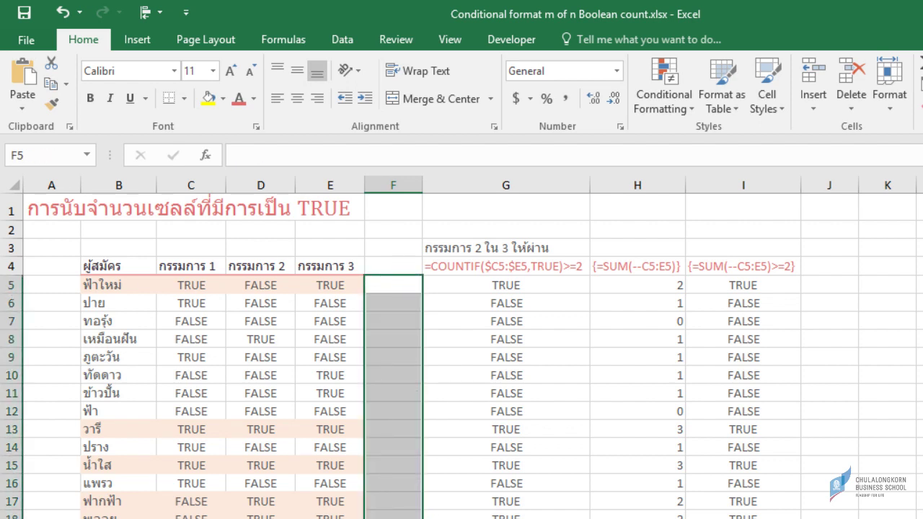
left_click(386, 280)
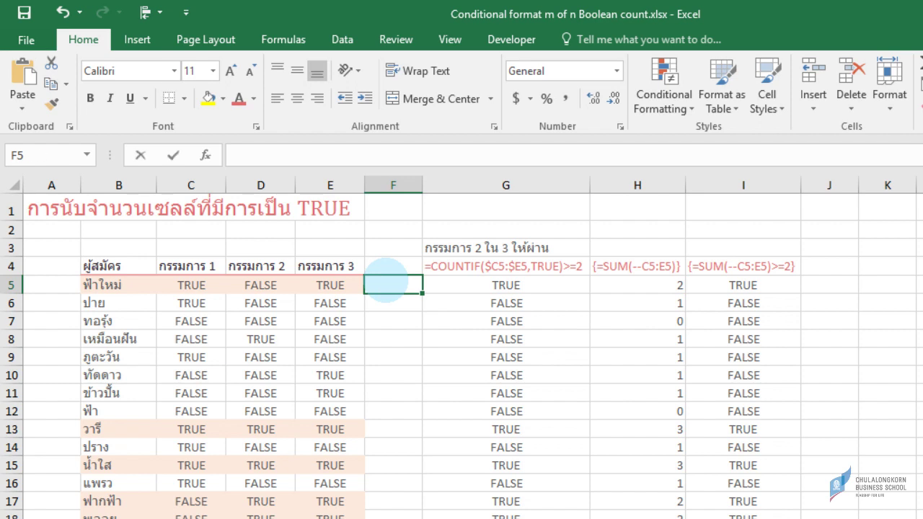
type("=sum(")
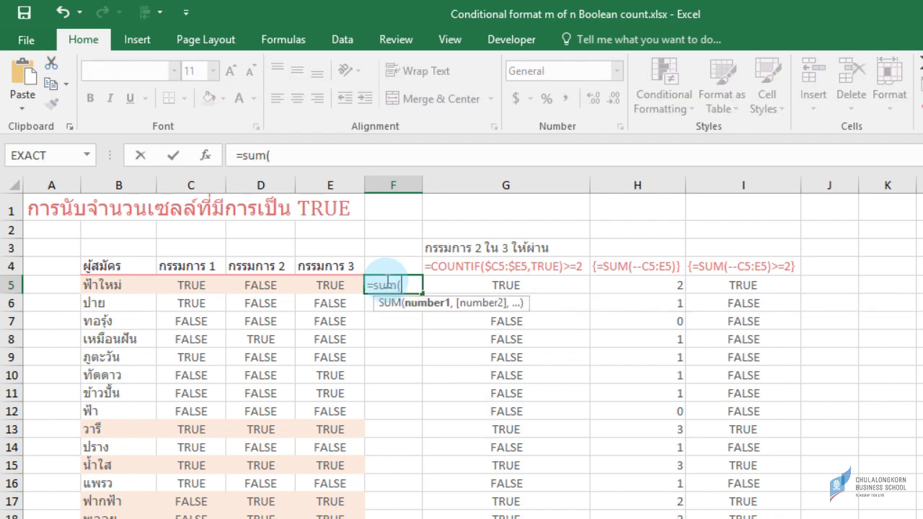
type("--")
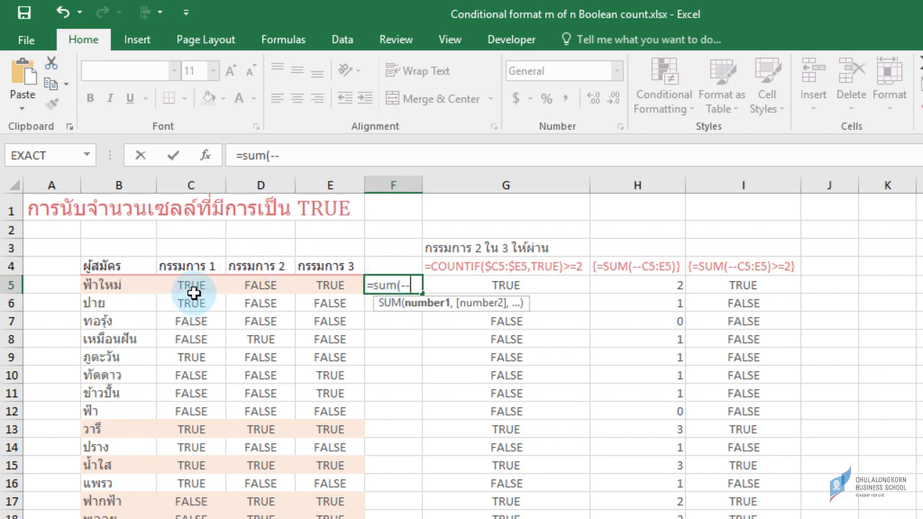
left_click_drag(190, 286, 323, 286)
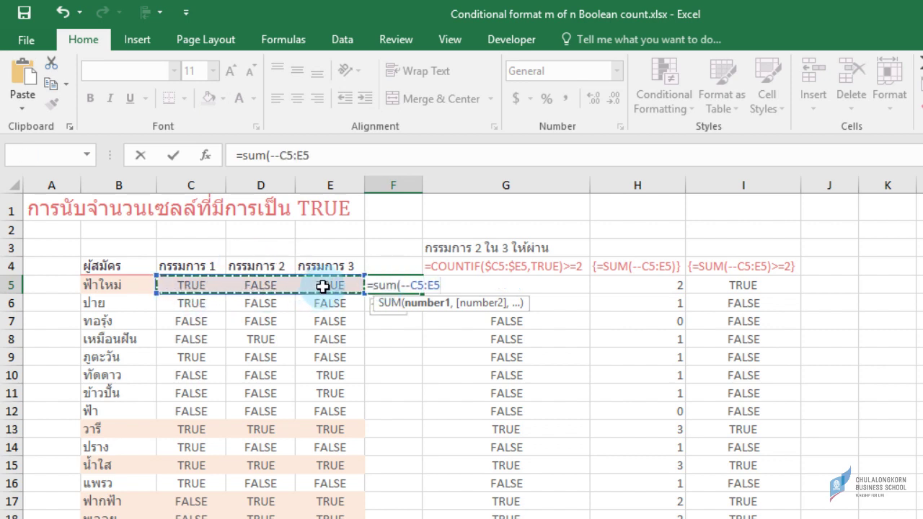
type(")")
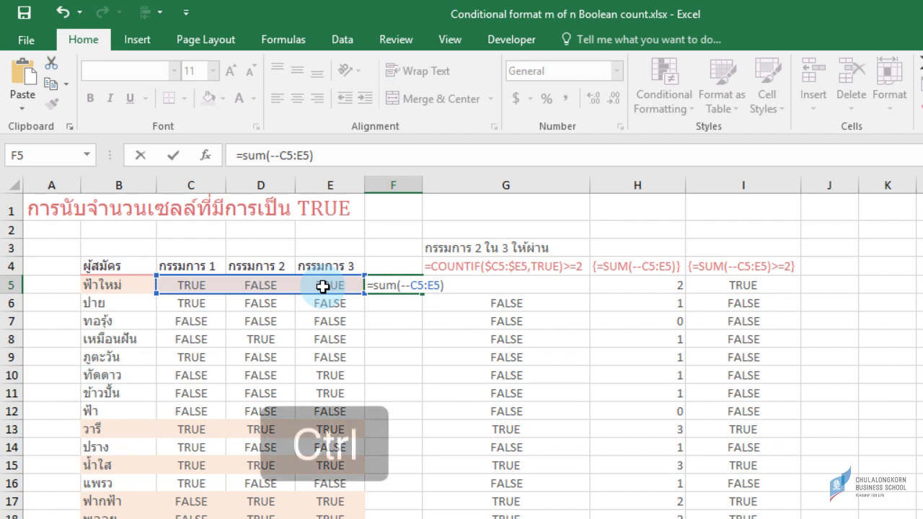
key("ctrl+shift+Return")
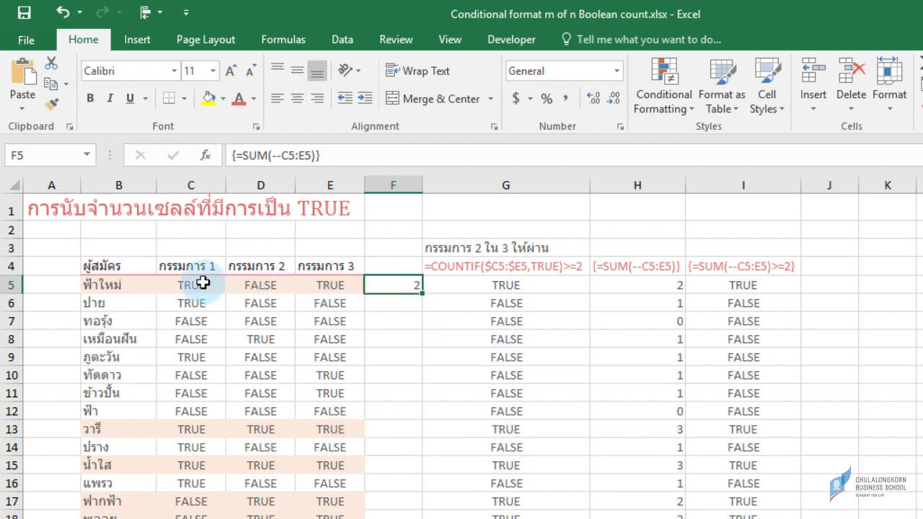
left_click_drag(191, 284, 330, 285)
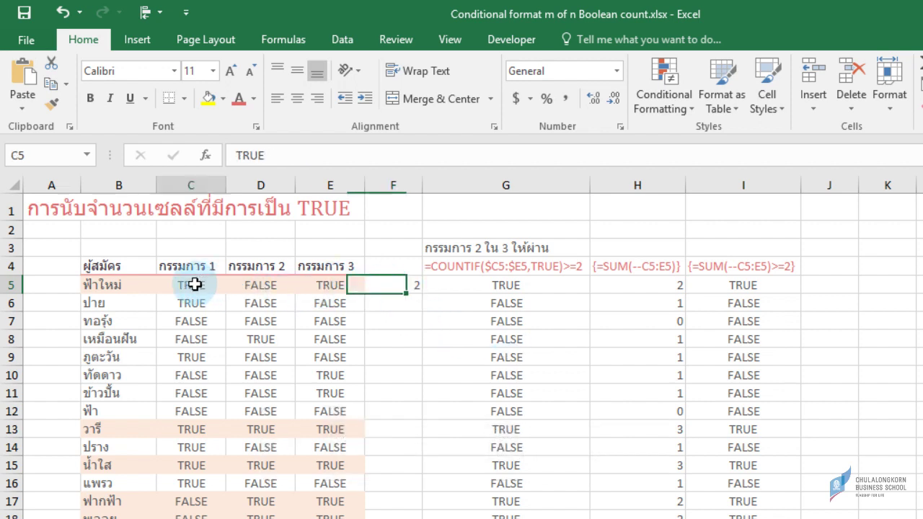
left_click(408, 285)
key("F2")
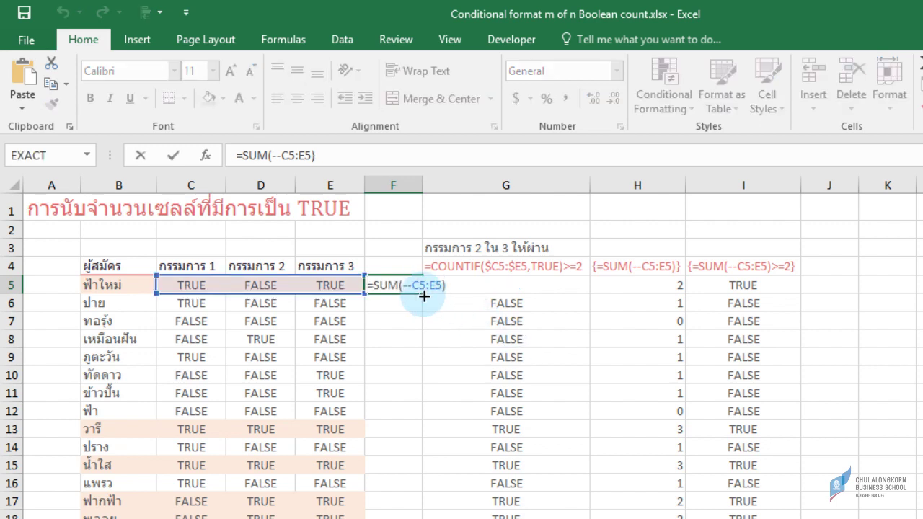
left_click_drag(419, 286, 436, 286)
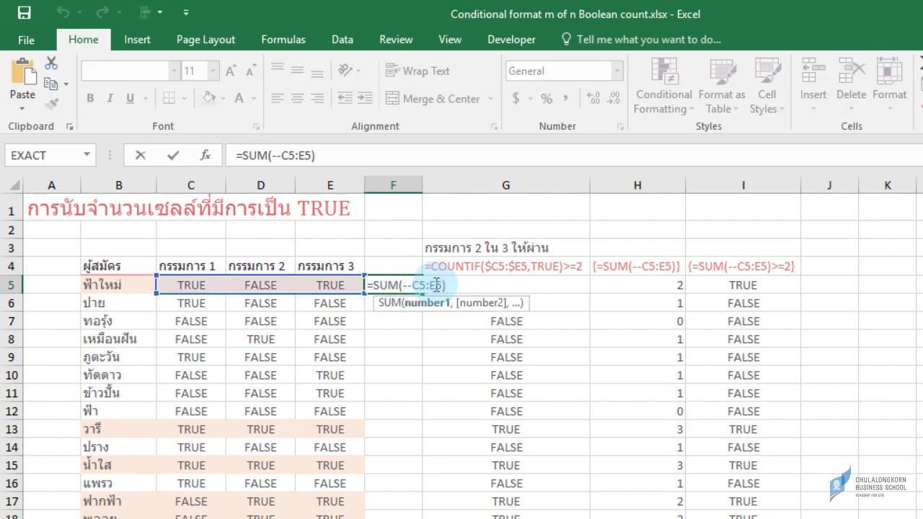
double_click(437, 285)
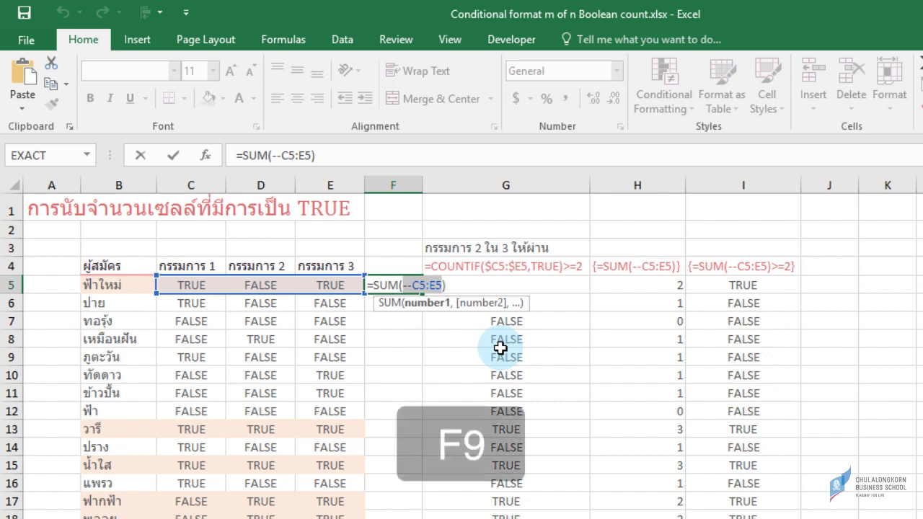
key("F9")
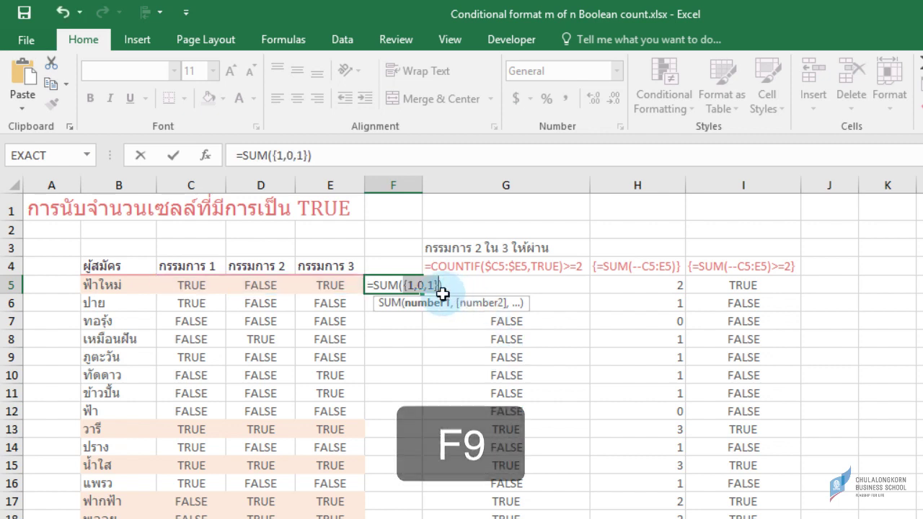
left_click_drag(413, 284, 403, 285)
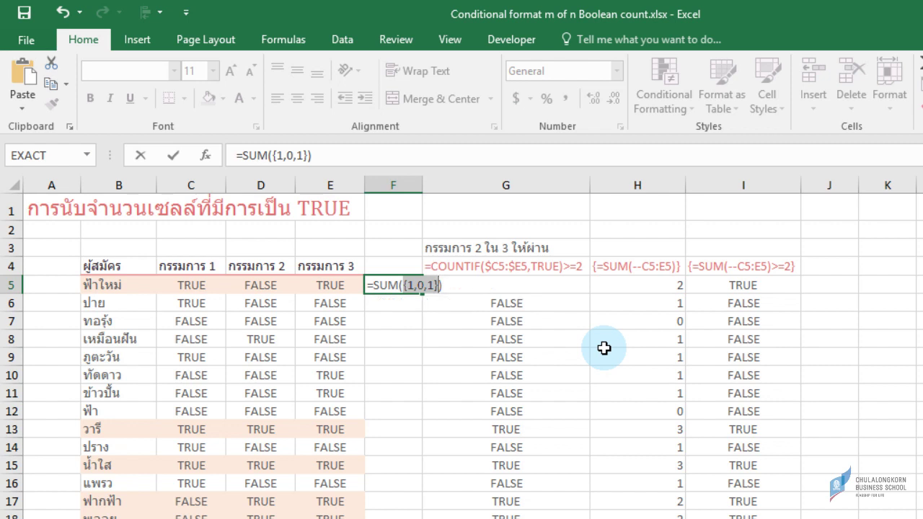
key("ctrl+Return")
key("Up")
key("Down")
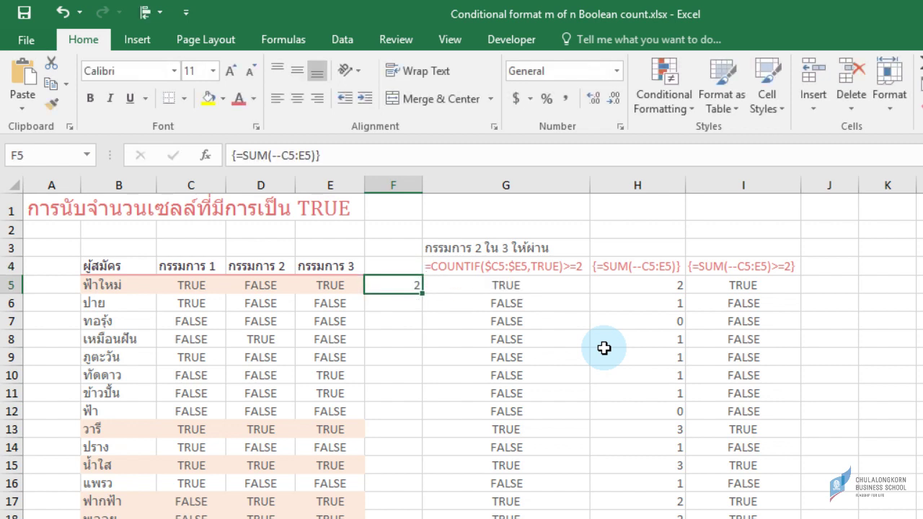
key("F2")
Step: Change F5 to the array formula {=SUM(--C5:E5)>=2} and fill it down column F with Ctrl+D
key("Escape")
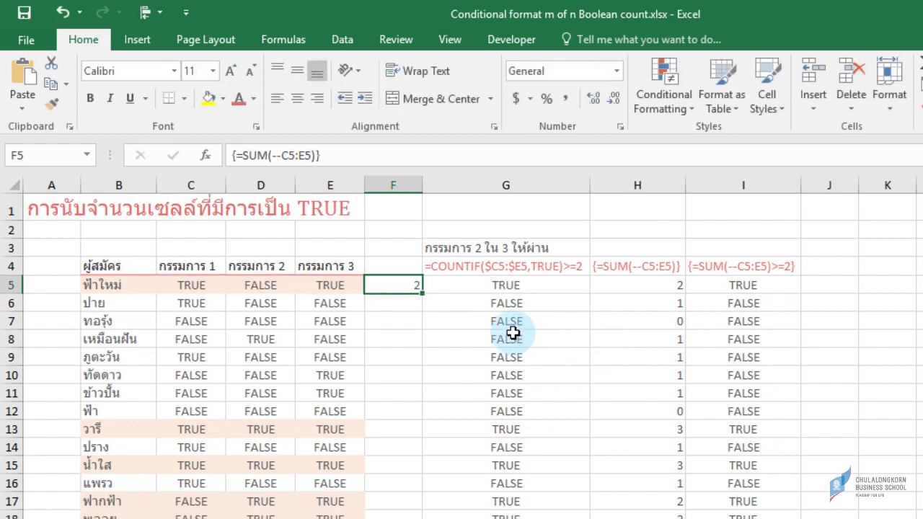
key("F2")
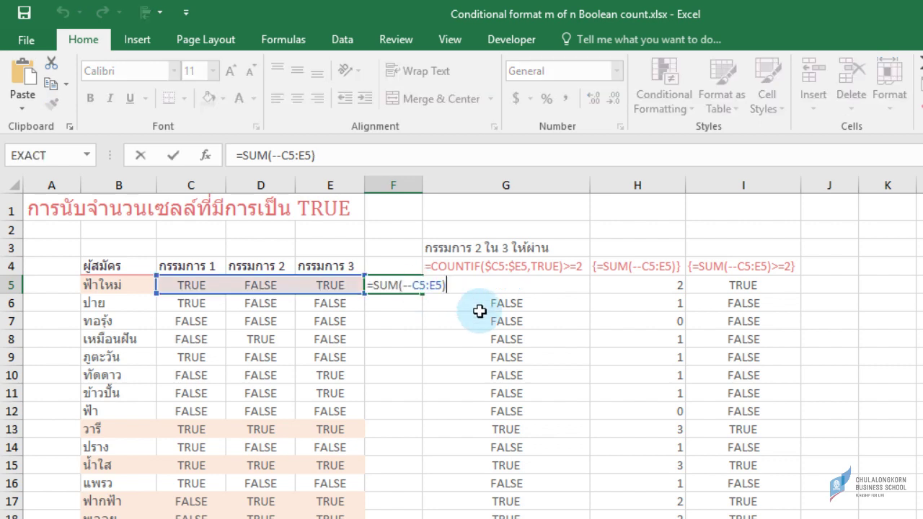
type(">=2")
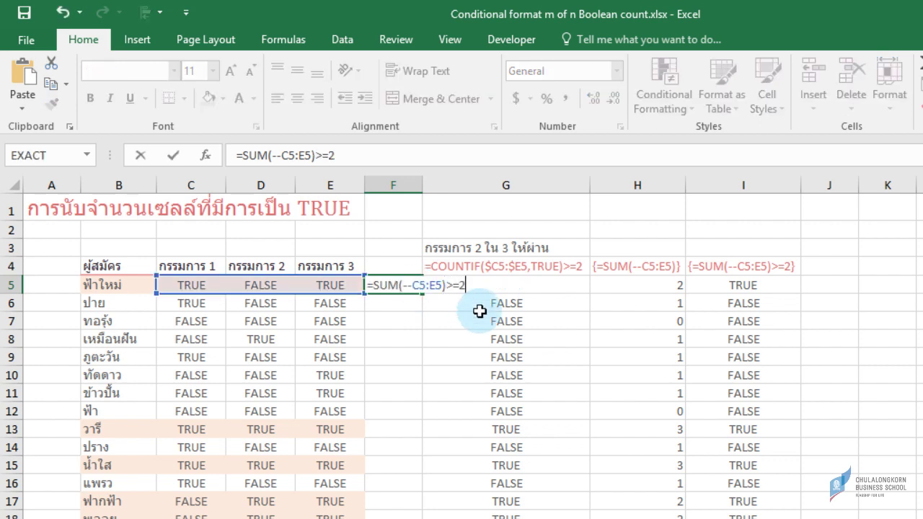
key("ctrl+shift+Return")
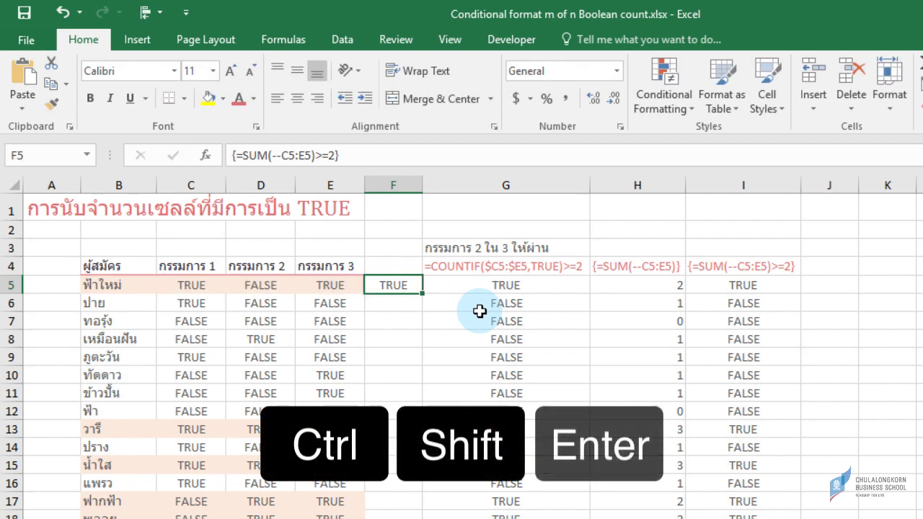
key("shift+Down")
key("shift+Down")
key("shift+Down")
key("shift+Down")
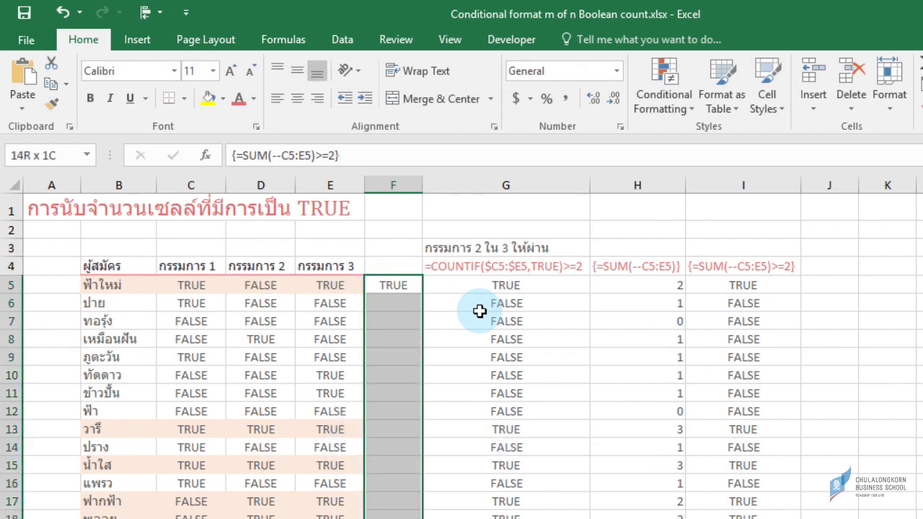
key("shift+Down")
key("shift+Down")
key("ctrl+d")
Step: Compare the TRUE/FALSE results in F5:F8 with the COUNTIF checks in column G
left_click(406, 286)
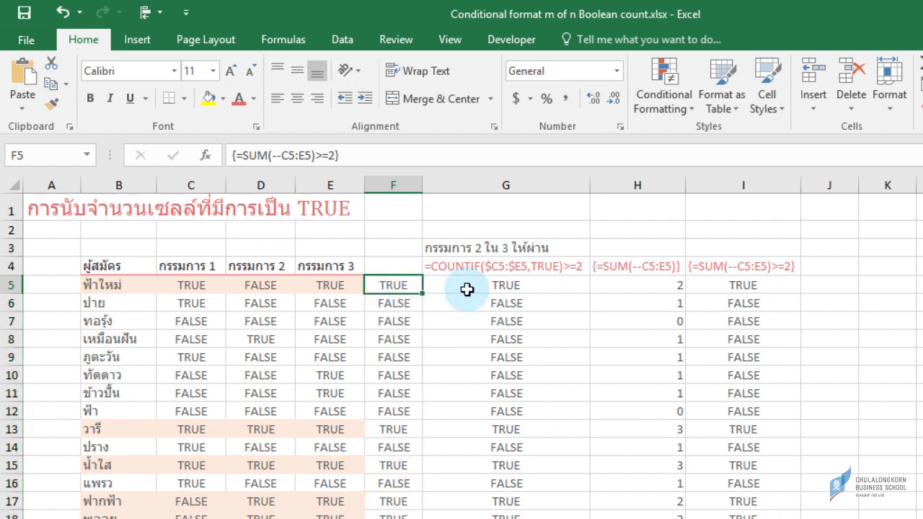
left_click(433, 291)
left_click(396, 303)
left_click(393, 323)
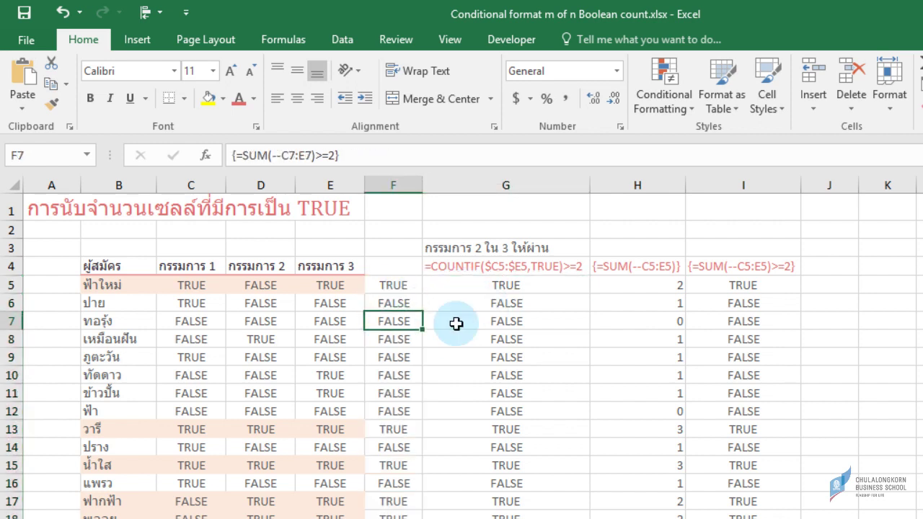
left_click(457, 324)
left_click(397, 339)
left_click(449, 340)
left_click(386, 285)
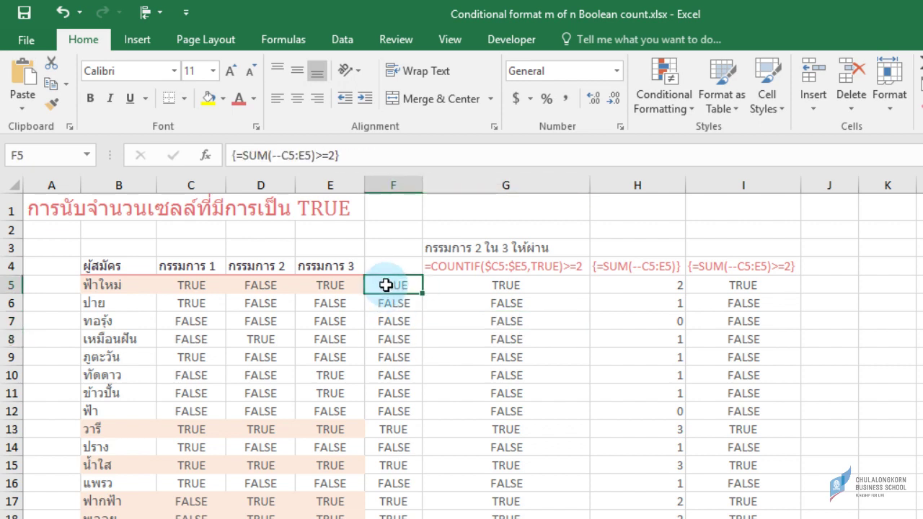
double_click(396, 286)
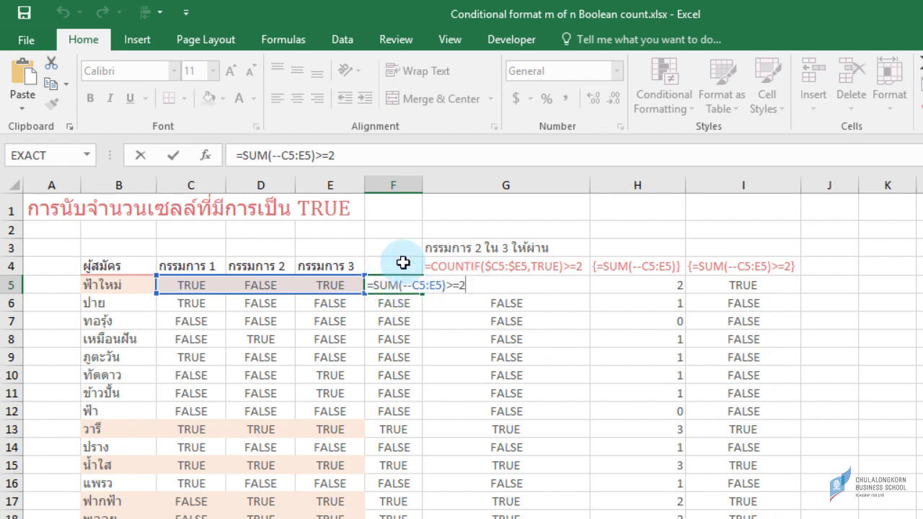
key("ctrl+shift+Return")
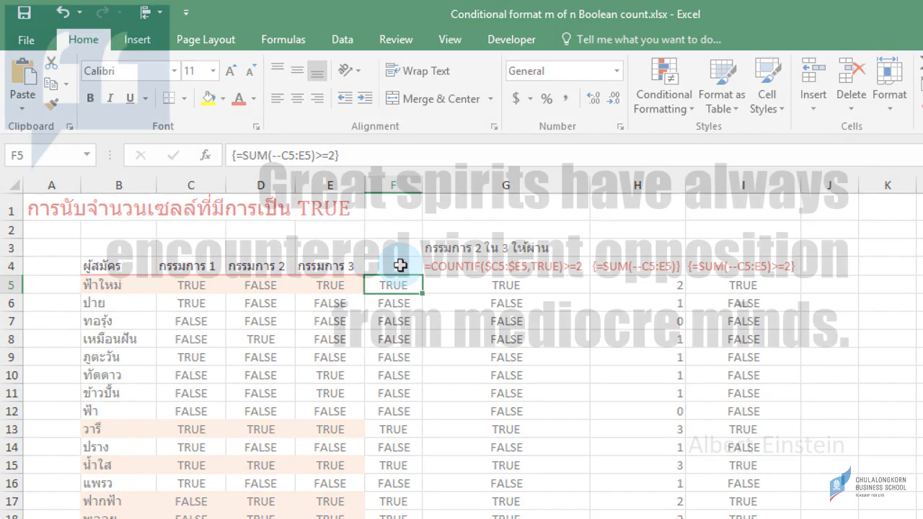